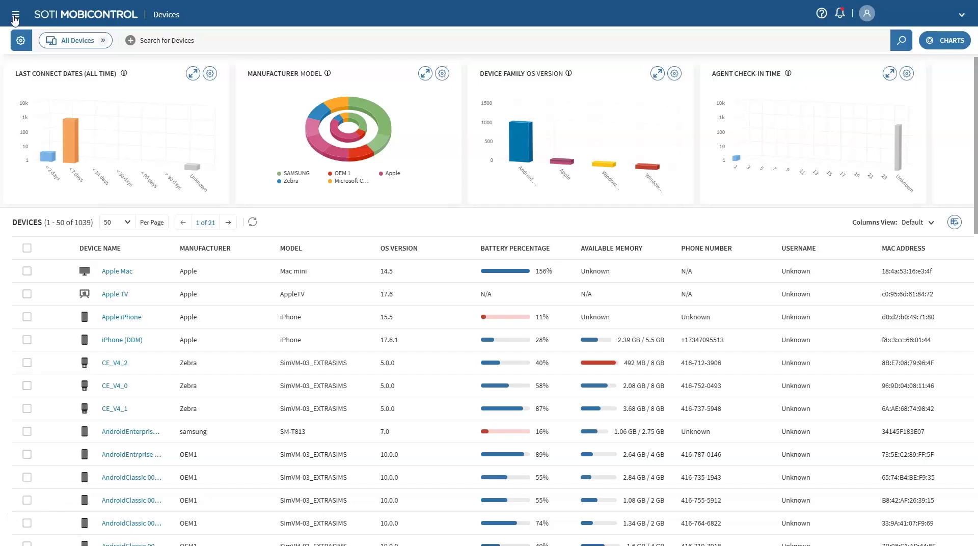
Open the Samsung Knox E-FOTA page in Global Settings to view the 30-device trial licence.
{"action": "left_click", "coordinate": [14, 17]}
{"action": "left_click", "coordinate": [31, 281]}
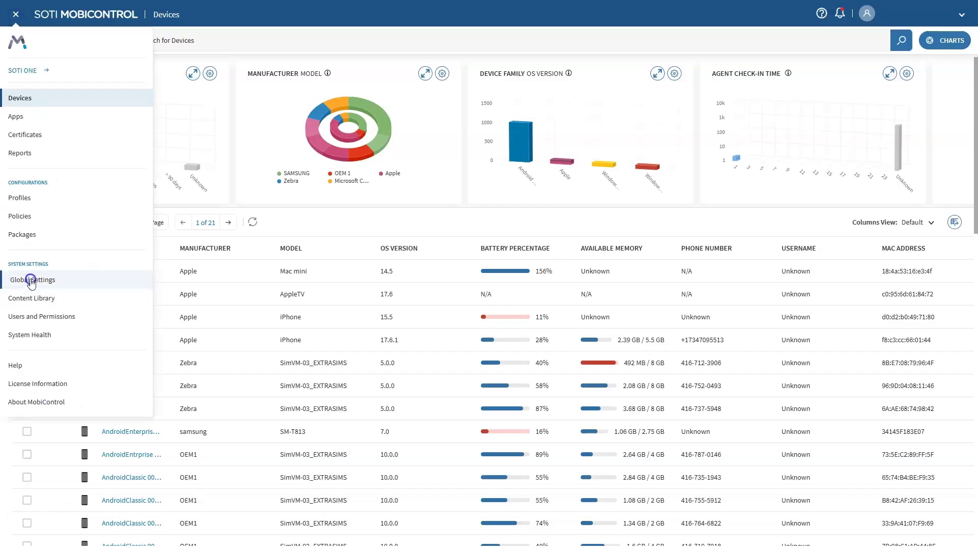
{"action": "left_click", "coordinate": [48, 174]}
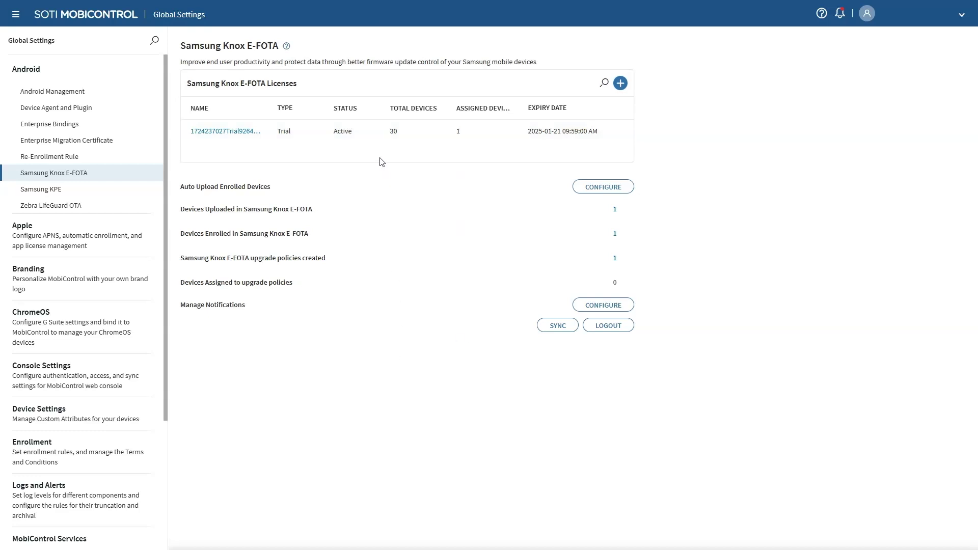
{"action": "mouse_move", "coordinate": [407, 130]}
{"action": "mouse_move", "coordinate": [225, 130]}
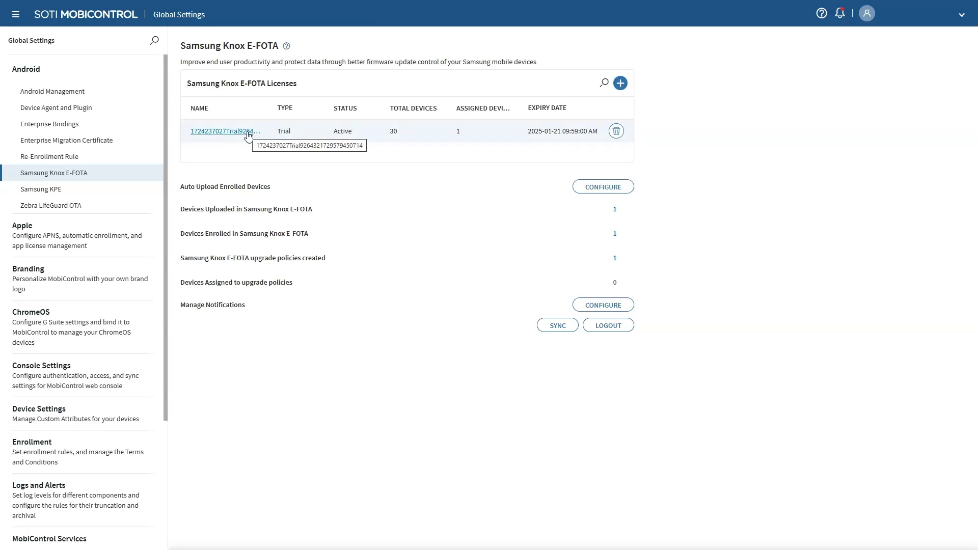
{"action": "left_click", "coordinate": [620, 83]}
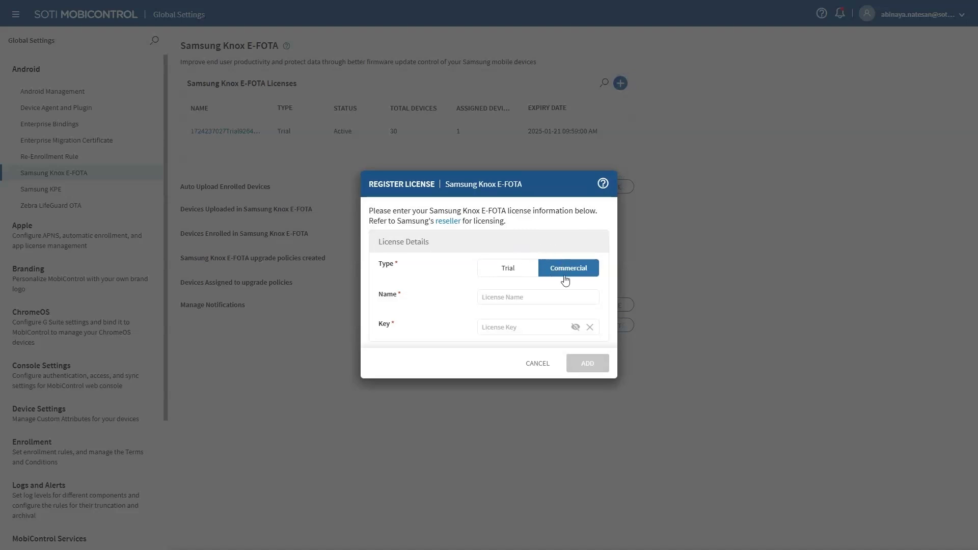
{"action": "left_click", "coordinate": [514, 274]}
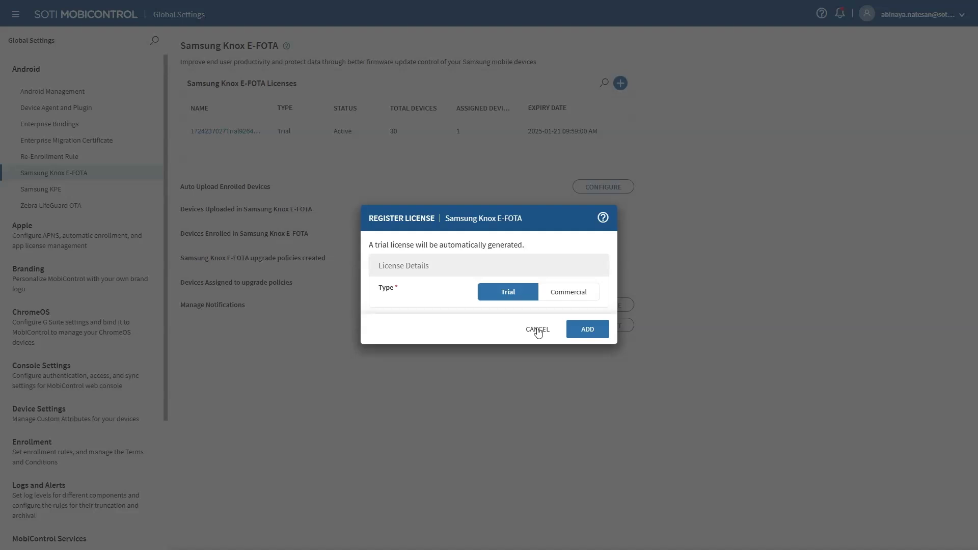
{"action": "left_click", "coordinate": [538, 331]}
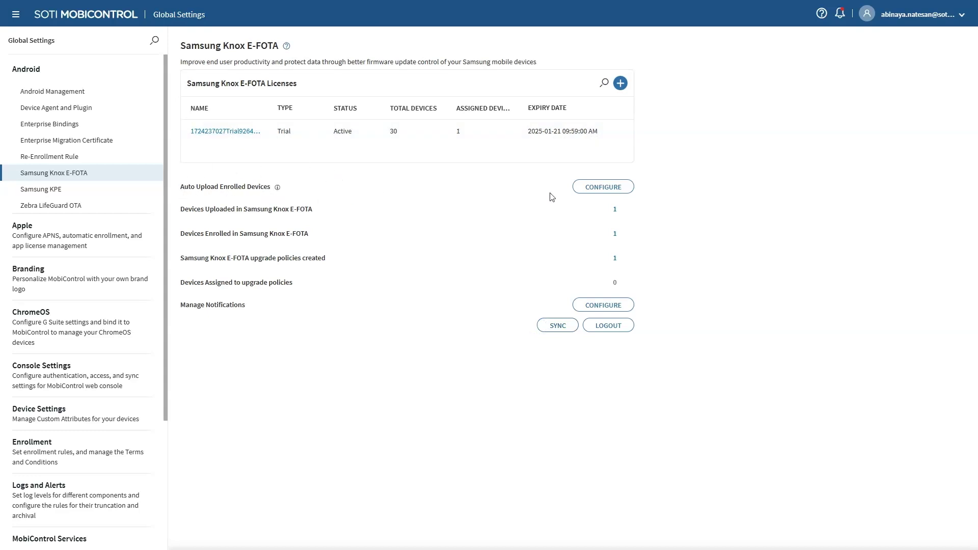
Keep auto upload of enrolled devices to Knox E-FOTA on at a 30-minute frequency, and save.
{"action": "left_click", "coordinate": [592, 189]}
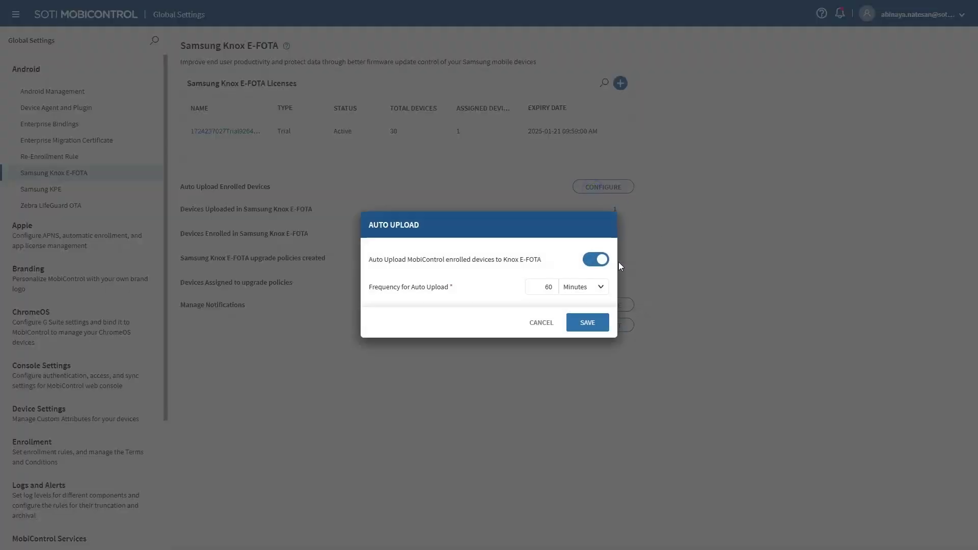
{"action": "left_click", "coordinate": [582, 261]}
{"action": "left_click", "coordinate": [591, 265]}
{"action": "left_click", "coordinate": [549, 286]}
{"action": "key", "text": "BackSpace"}
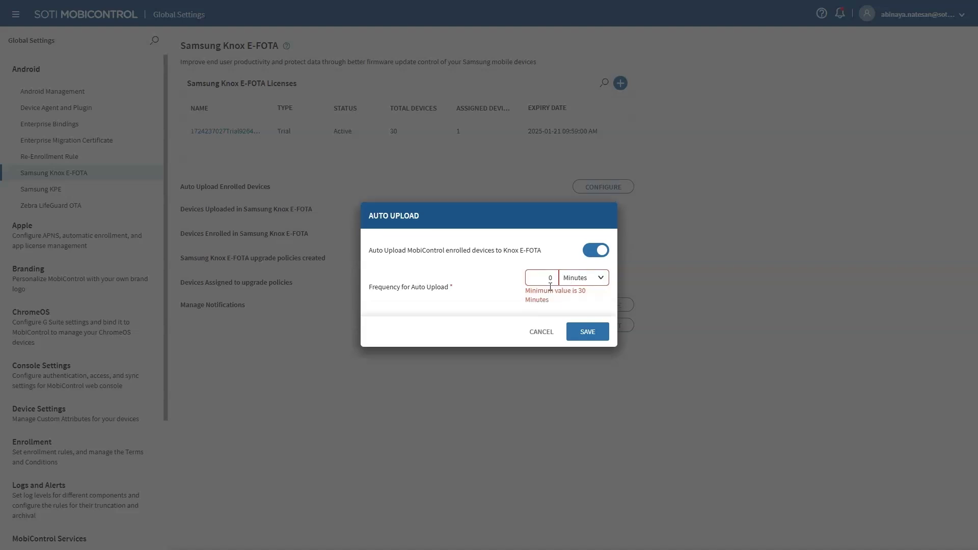
{"action": "type", "text": "3"}
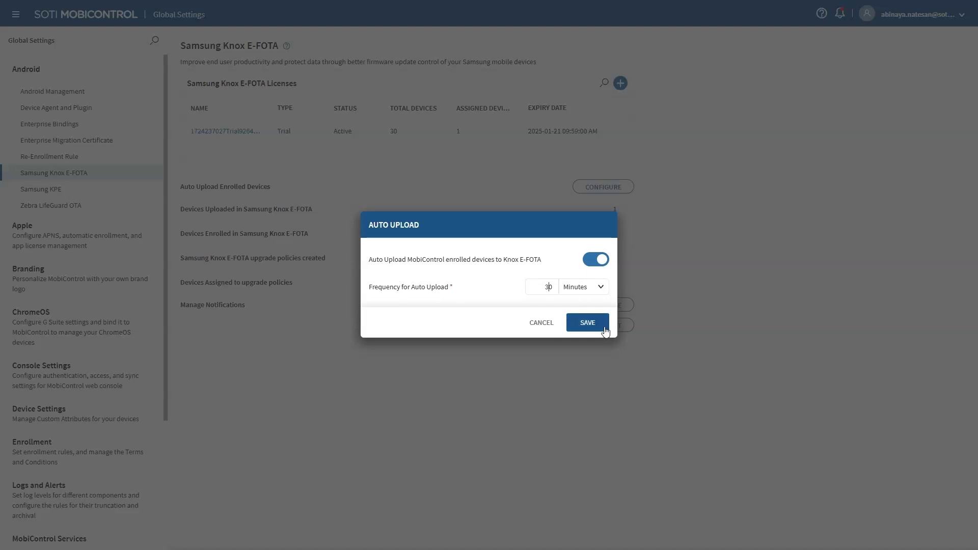
{"action": "left_click", "coordinate": [588, 322]}
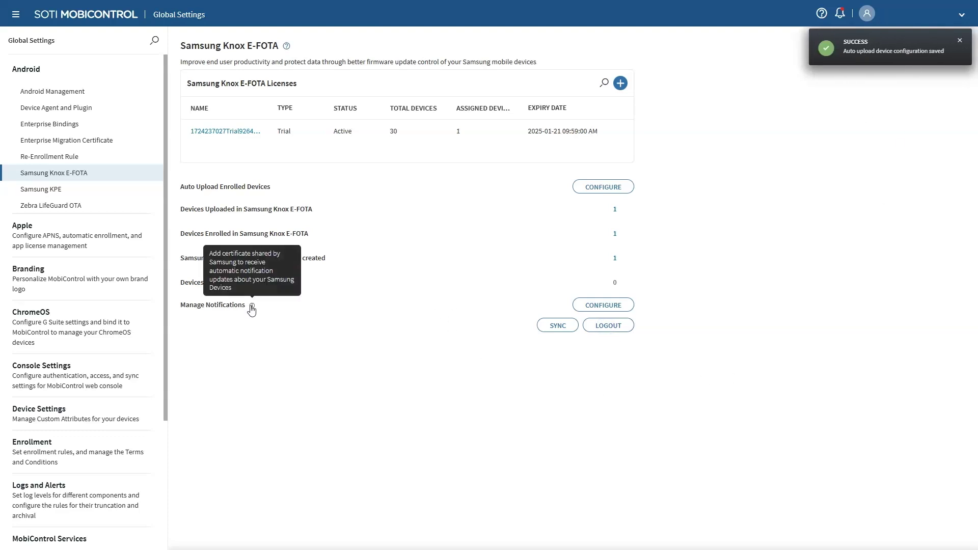
Allow notifications with an expired certificate, save the notification settings, and sync Knox E-FOTA.
{"action": "left_click", "coordinate": [585, 306]}
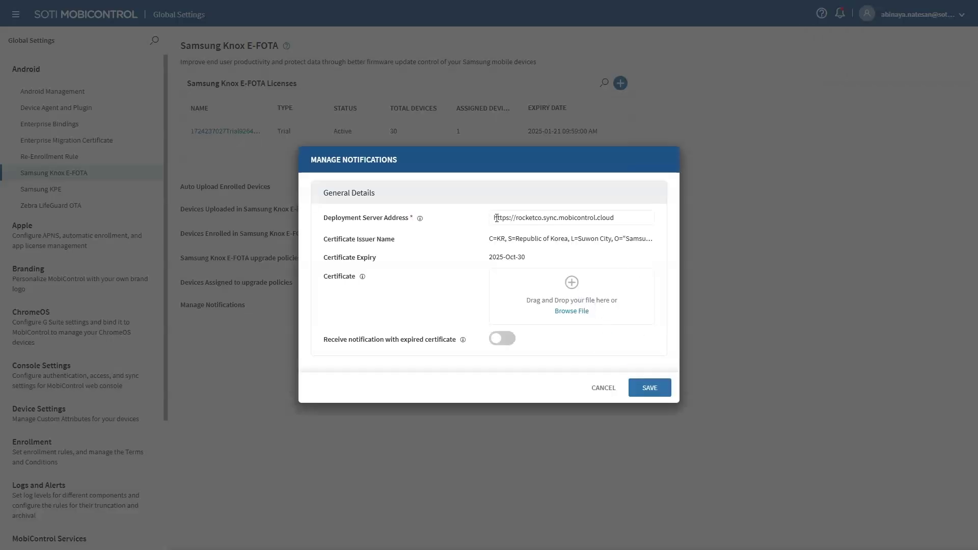
{"action": "left_click", "coordinate": [630, 217]}
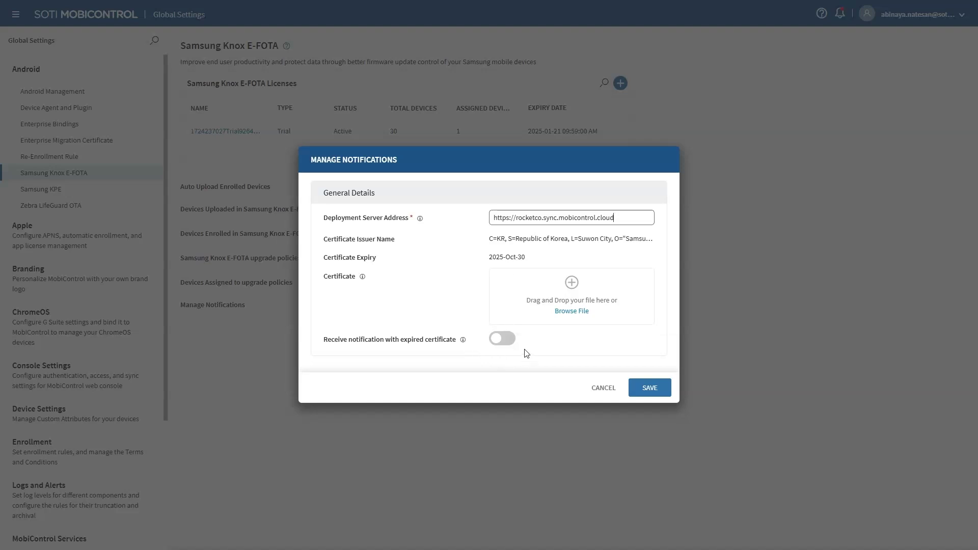
{"action": "left_click", "coordinate": [507, 339]}
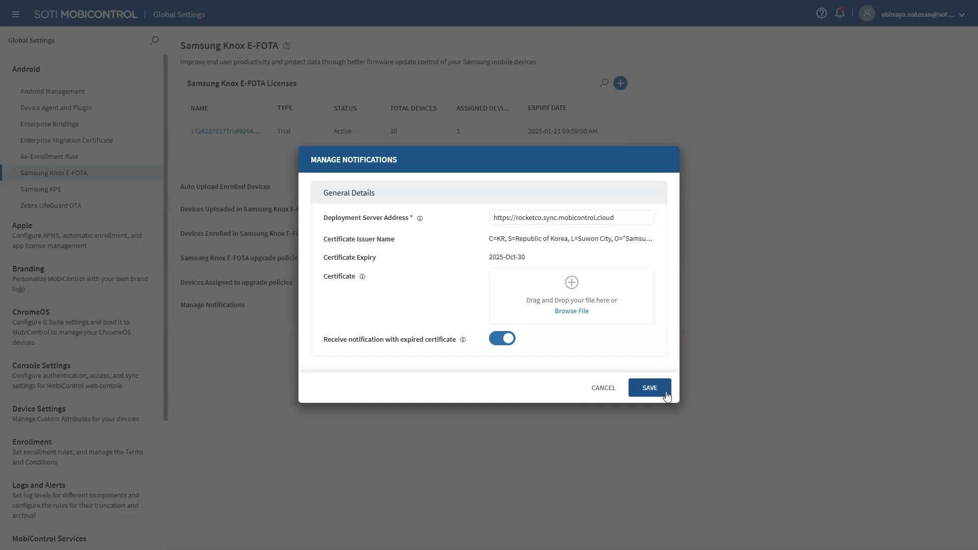
{"action": "left_click", "coordinate": [666, 393]}
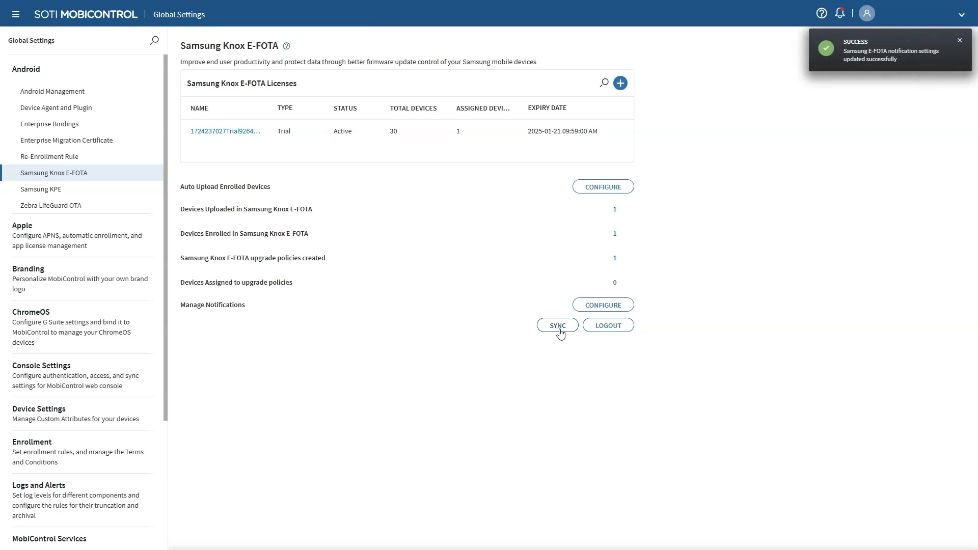
{"action": "left_click", "coordinate": [559, 329]}
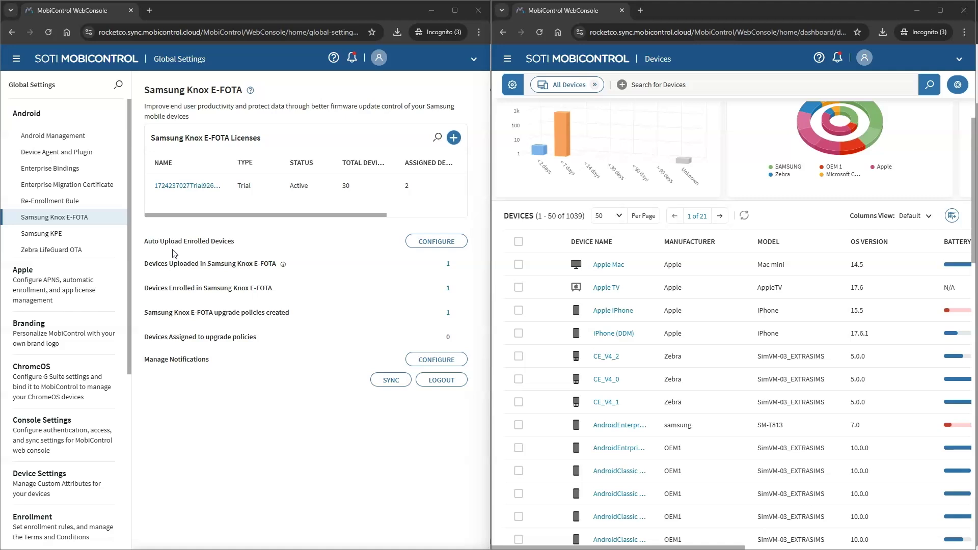
Reopen the auto upload settings, then show the Samsung device's full Device Actions list.
{"action": "left_click", "coordinate": [422, 247]}
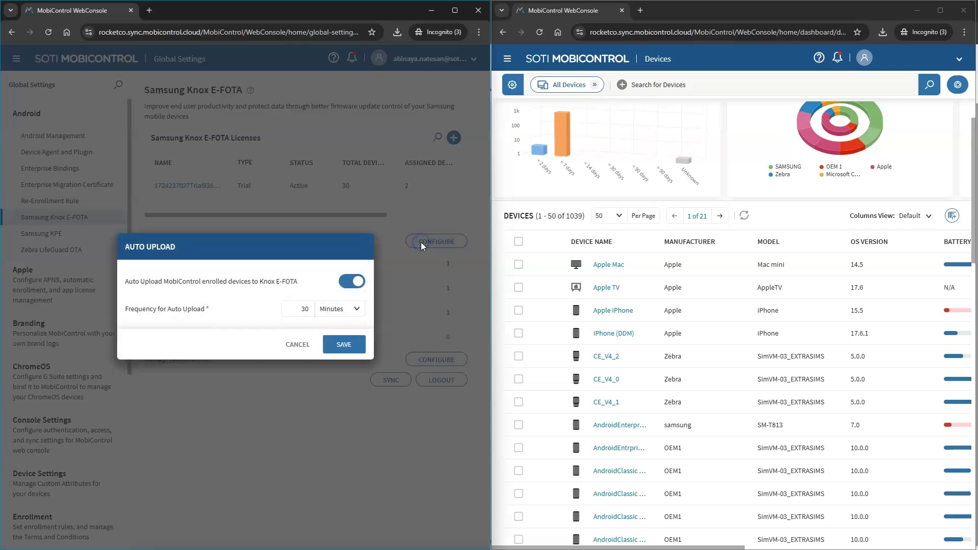
{"action": "mouse_move", "coordinate": [581, 425]}
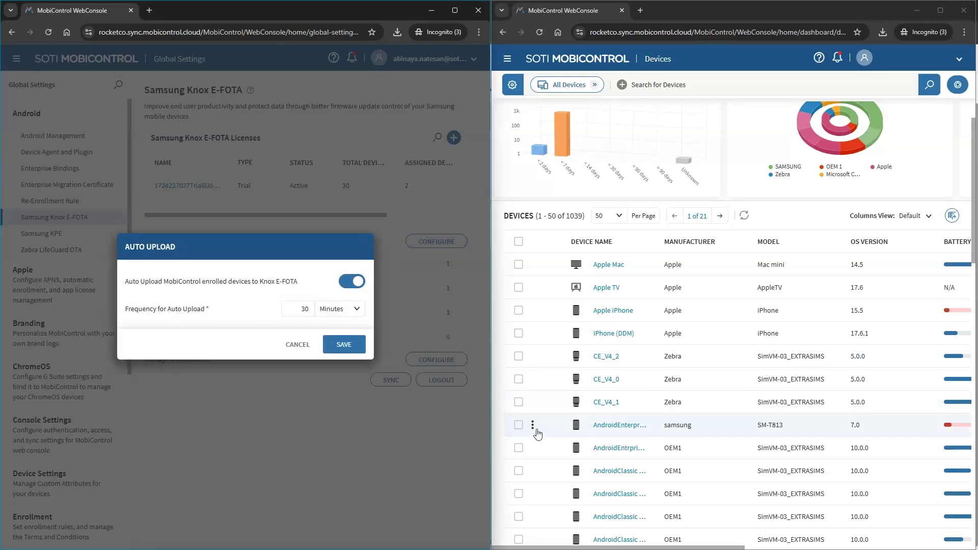
{"action": "left_click", "coordinate": [532, 426]}
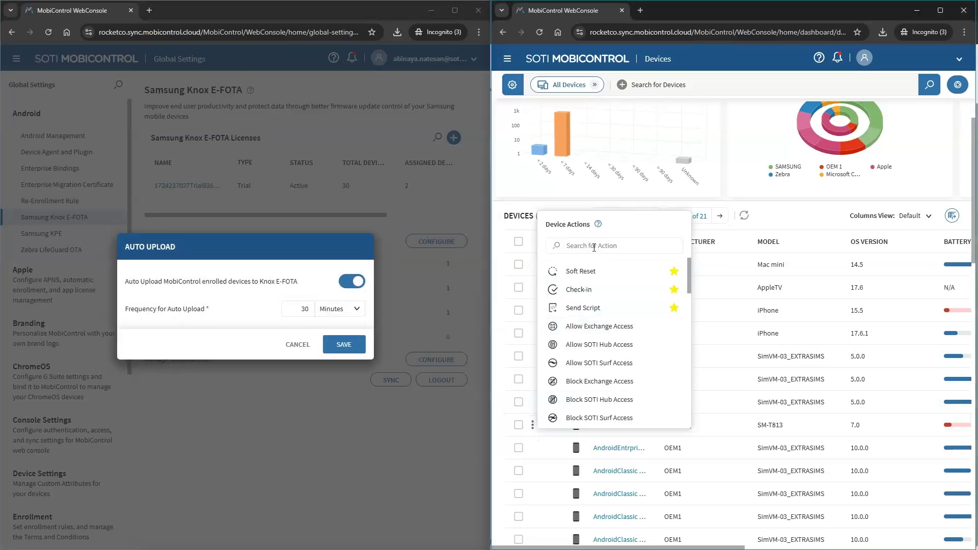
{"action": "scroll", "coordinate": [633, 349], "scroll_direction": "down", "scroll_amount": 5}
{"action": "scroll", "coordinate": [634, 349], "scroll_direction": "down", "scroll_amount": 2}
{"action": "scroll", "coordinate": [633, 352], "scroll_direction": "down", "scroll_amount": 2}
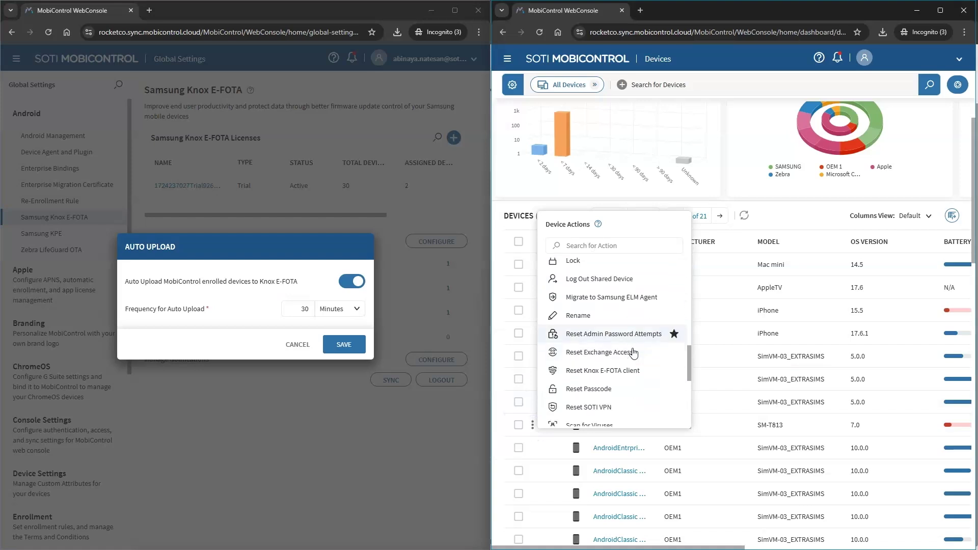
{"action": "scroll", "coordinate": [634, 351], "scroll_direction": "down", "scroll_amount": 3}
{"action": "scroll", "coordinate": [634, 352], "scroll_direction": "down", "scroll_amount": 2}
{"action": "scroll", "coordinate": [633, 353], "scroll_direction": "down", "scroll_amount": 1}
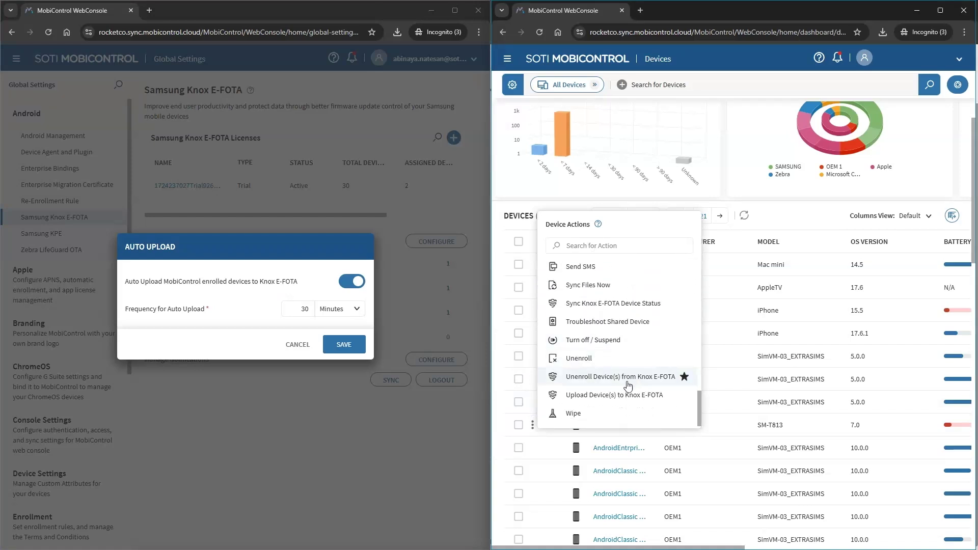
Upload the Samsung device to Knox E-FOTA and start a new Android Enterprise app policy.
{"action": "left_click", "coordinate": [650, 401]}
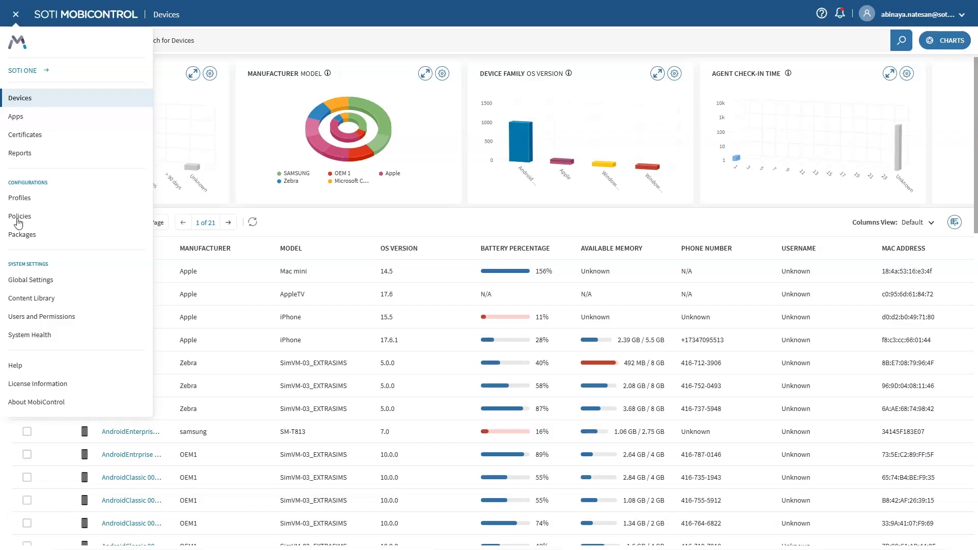
{"action": "left_click", "coordinate": [19, 217]}
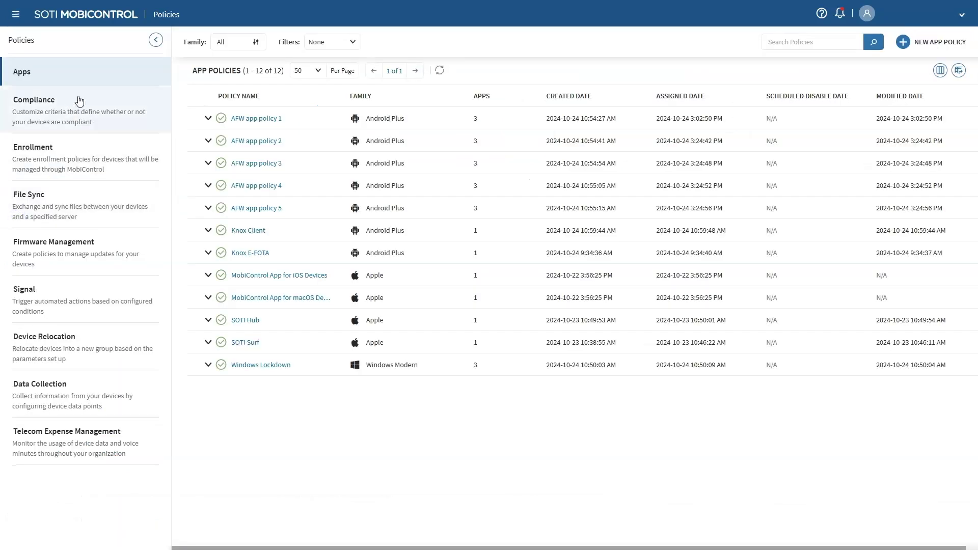
{"action": "left_click", "coordinate": [904, 43]}
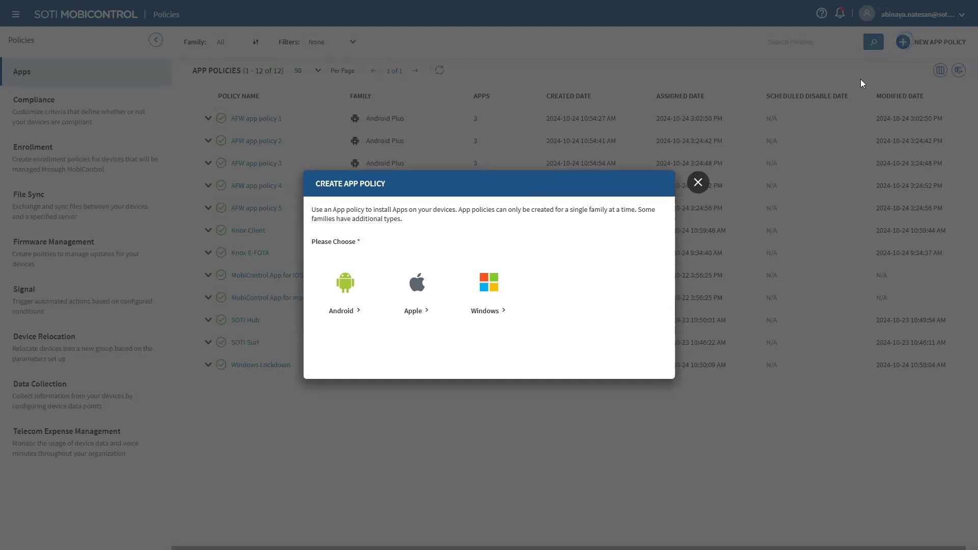
{"action": "mouse_move", "coordinate": [345, 291]}
{"action": "left_click", "coordinate": [360, 339]}
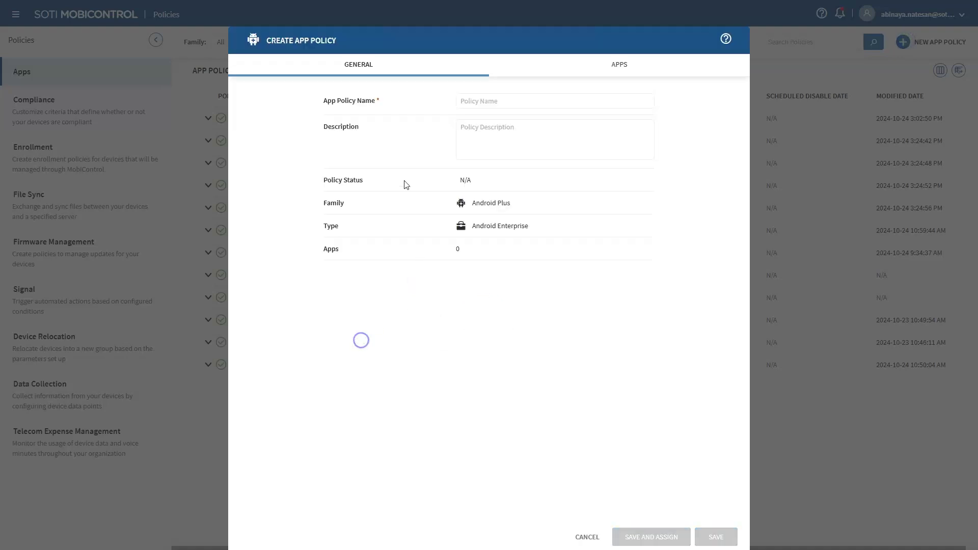
Name the app policy 'Knox' and add the Knox E-FOTA app to it.
{"action": "left_click", "coordinate": [502, 100]}
{"action": "type", "text": "Knox Policy"}
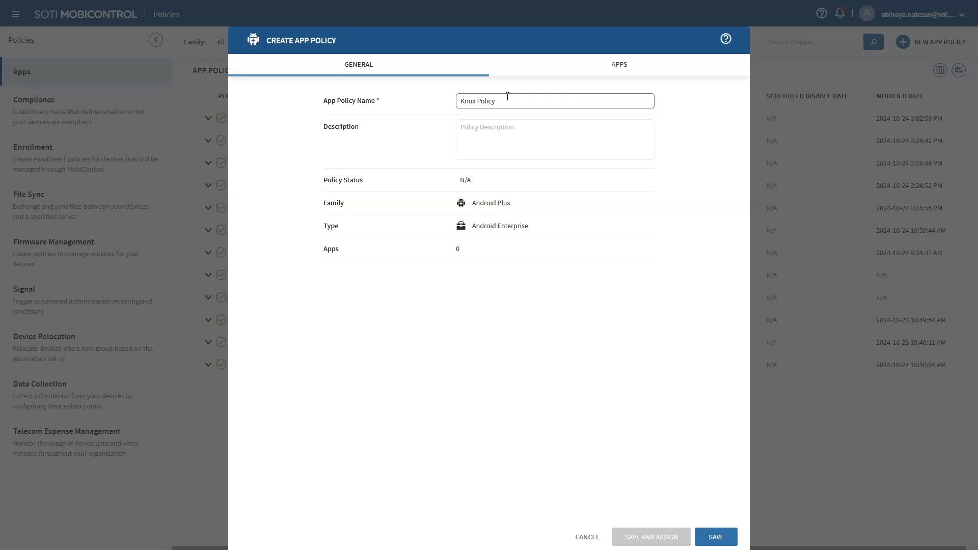
{"action": "left_click", "coordinate": [620, 64]}
{"action": "left_click", "coordinate": [730, 91]}
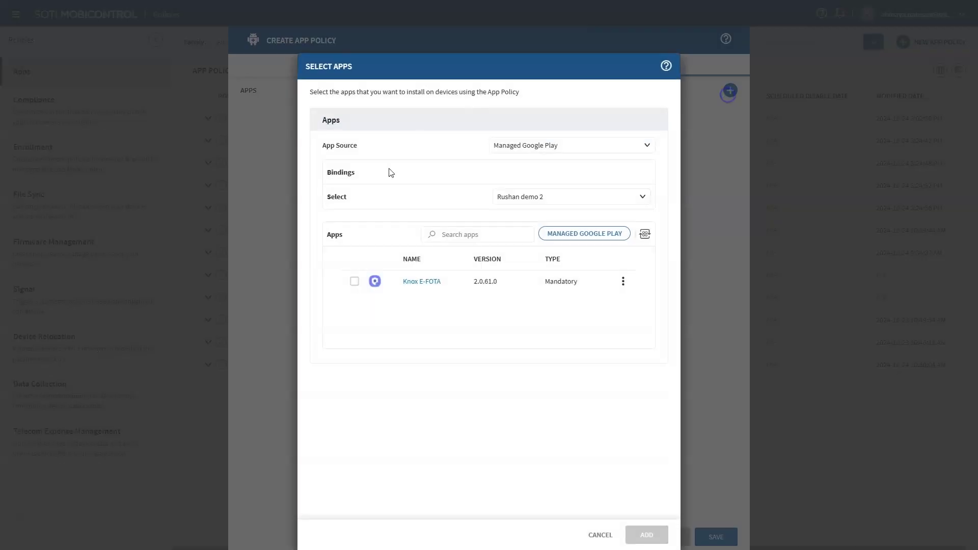
{"action": "left_click", "coordinate": [354, 281]}
{"action": "left_click", "coordinate": [646, 535]}
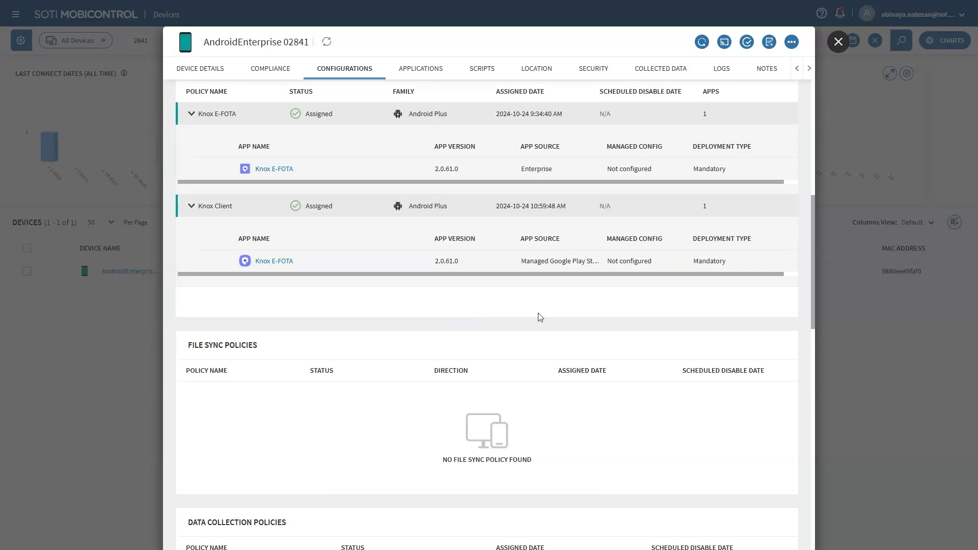
Refresh the device's information and open its Device Actions list.
{"action": "left_click", "coordinate": [327, 41]}
{"action": "scroll", "coordinate": [517, 289], "scroll_direction": "up", "scroll_amount": 2}
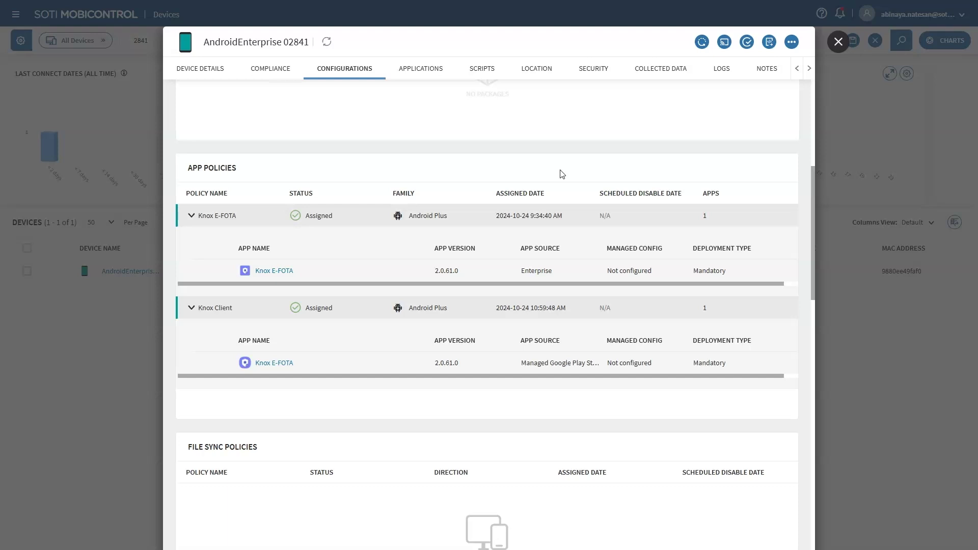
{"action": "left_click", "coordinate": [791, 42]}
{"action": "scroll", "coordinate": [771, 178], "scroll_direction": "down", "scroll_amount": 2}
{"action": "scroll", "coordinate": [771, 178], "scroll_direction": "down", "scroll_amount": 10}
{"action": "scroll", "coordinate": [772, 181], "scroll_direction": "down", "scroll_amount": 5}
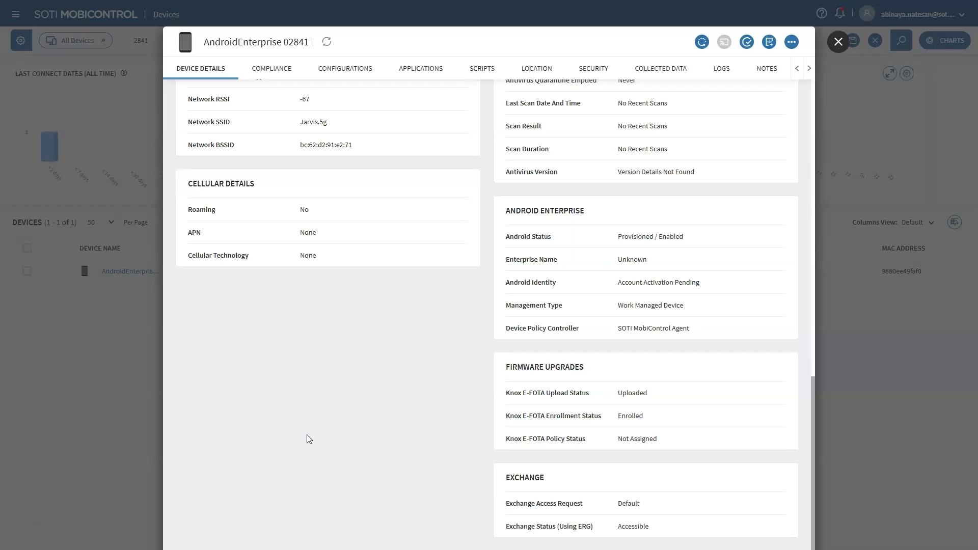
Close the device panel and start a new policy under Samsung Knox E-FOTA firmware policies.
{"action": "left_click", "coordinate": [837, 41]}
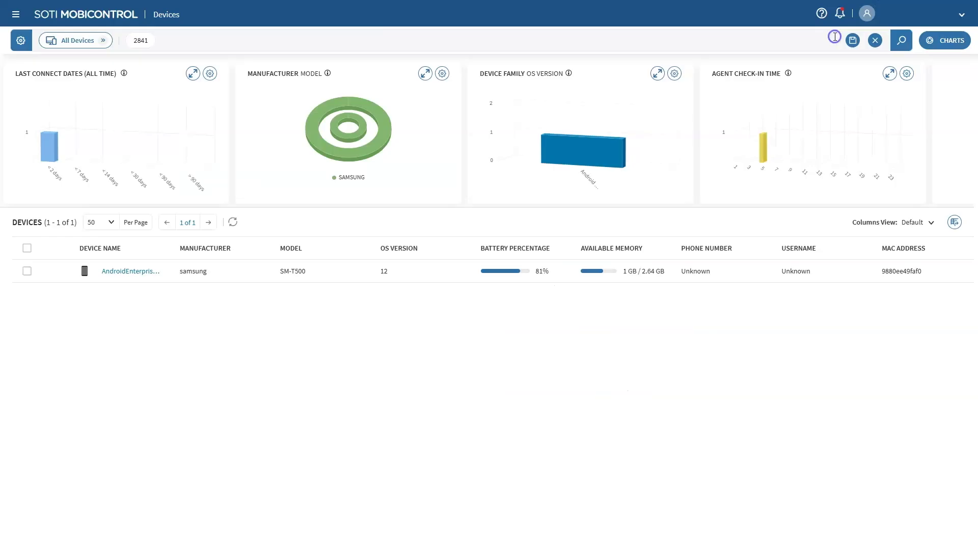
{"action": "left_click", "coordinate": [17, 15]}
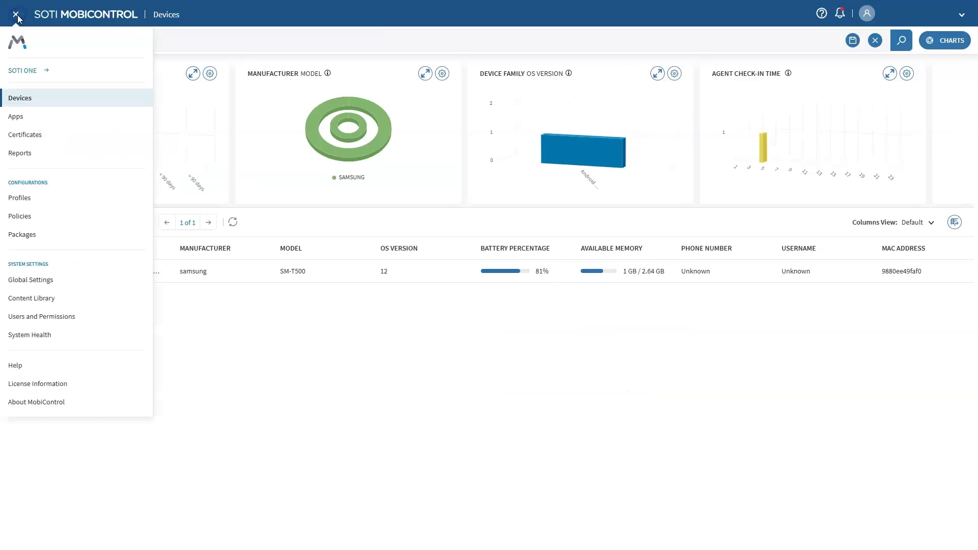
{"action": "left_click", "coordinate": [24, 216]}
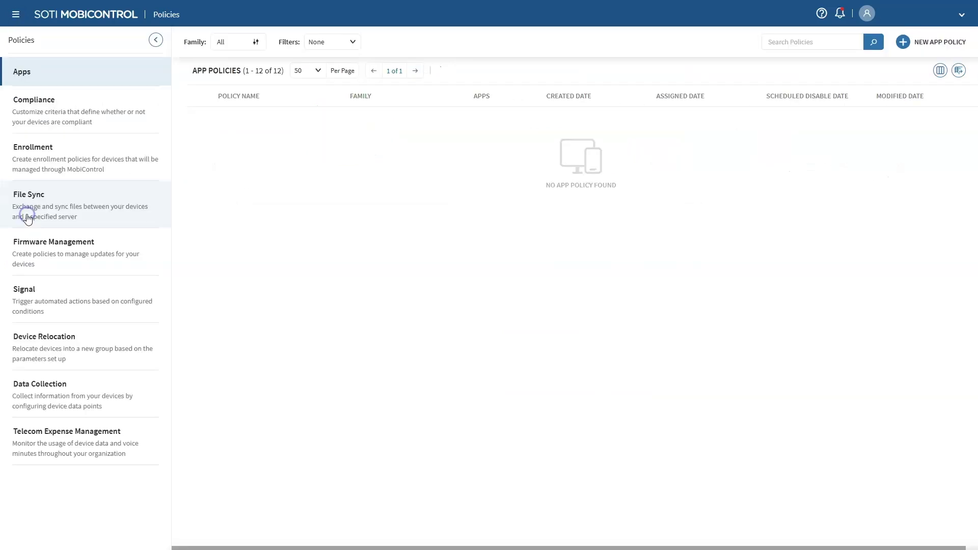
{"action": "left_click", "coordinate": [59, 254]}
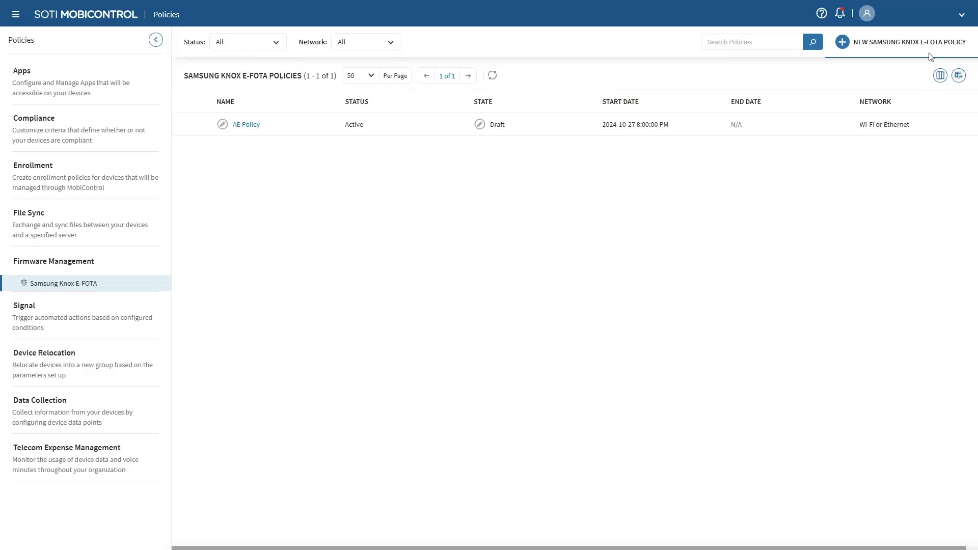
{"action": "left_click", "coordinate": [845, 43]}
Name the policy 'Firmware', set its start date to 2024-10-31, and save it.
{"action": "left_click", "coordinate": [546, 134]}
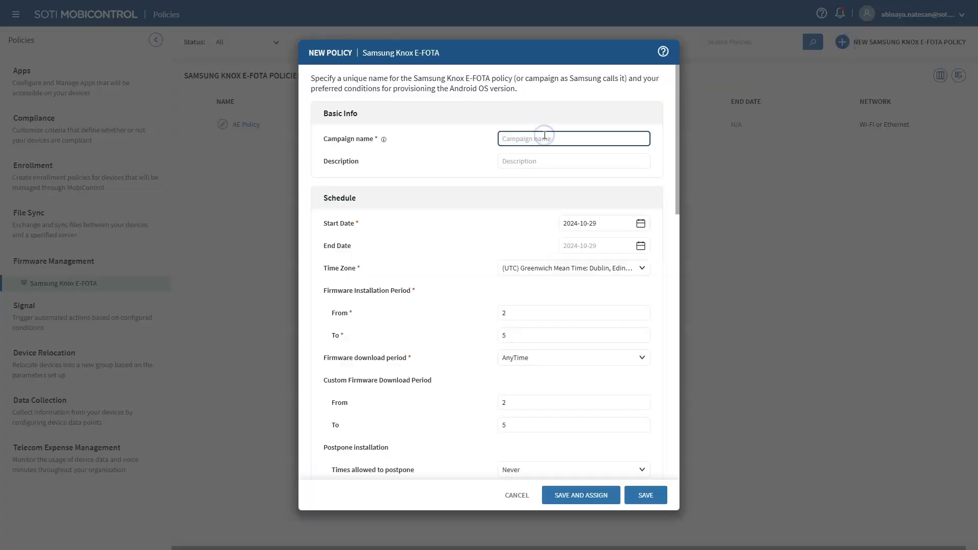
{"action": "type", "text": "Firmware"}
{"action": "scroll", "coordinate": [584, 397], "scroll_direction": "down", "scroll_amount": 10}
{"action": "scroll", "coordinate": [584, 398], "scroll_direction": "up", "scroll_amount": 4}
{"action": "scroll", "coordinate": [585, 398], "scroll_direction": "up", "scroll_amount": 4}
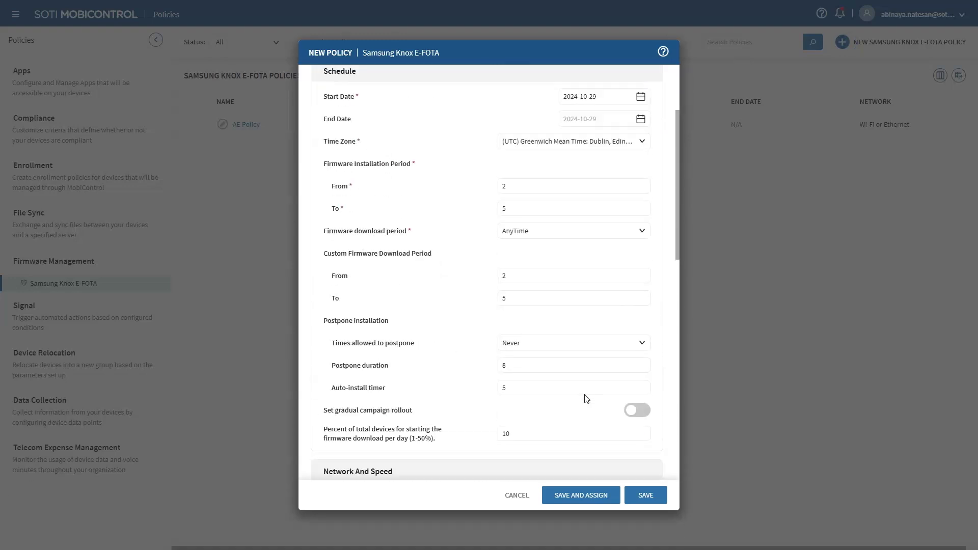
{"action": "scroll", "coordinate": [586, 399], "scroll_direction": "up", "scroll_amount": 2}
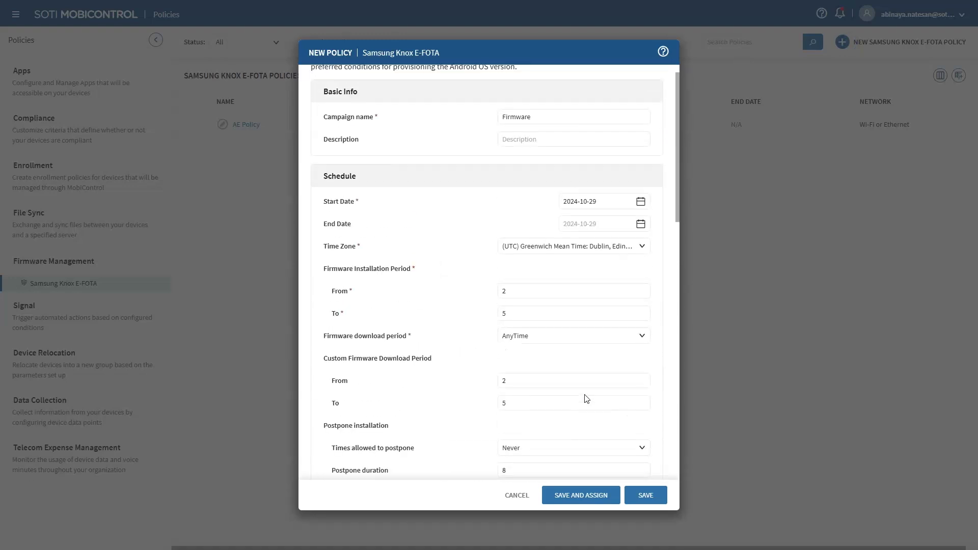
{"action": "left_click", "coordinate": [640, 202]}
{"action": "left_click", "coordinate": [605, 328]}
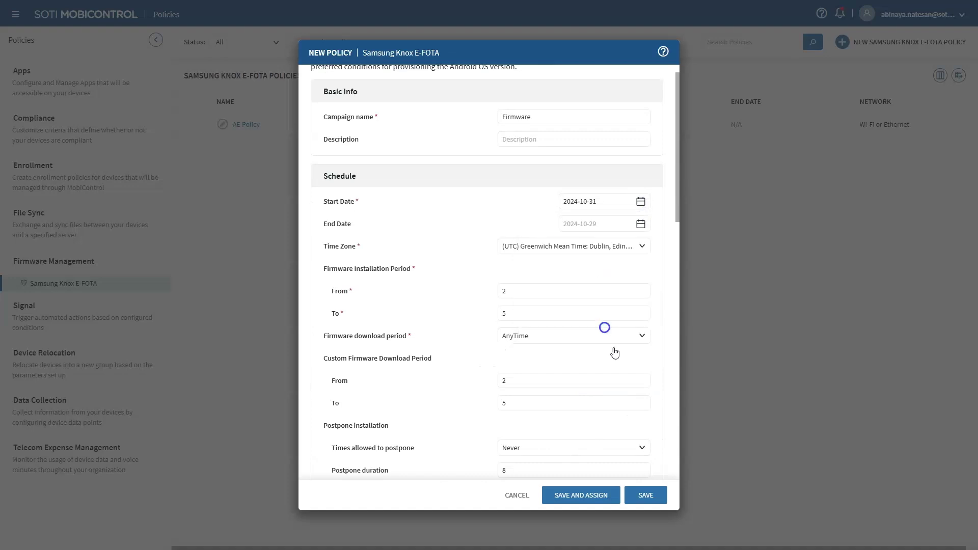
{"action": "left_click", "coordinate": [582, 497]}
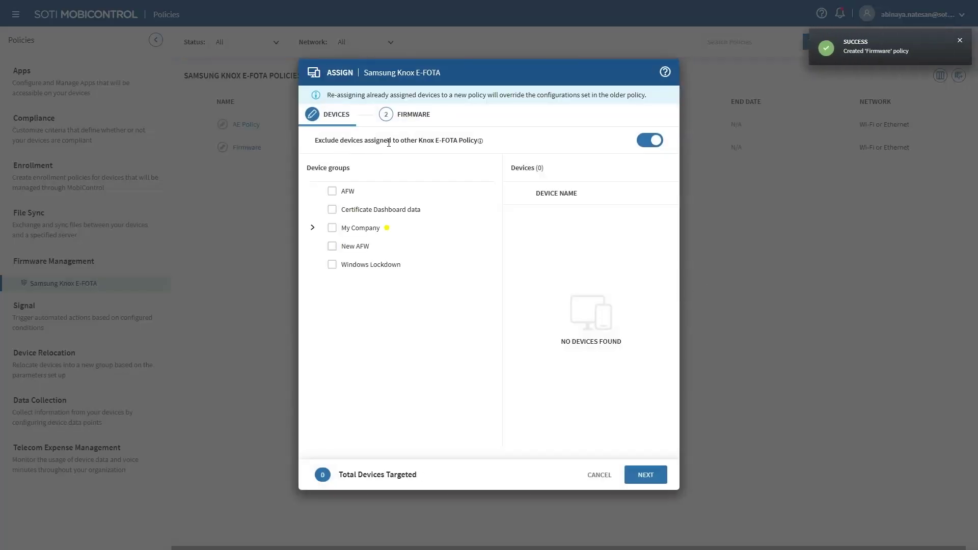
Assign to the My Company group, setting SM-T500's target firmware to Specific Firmware.
{"action": "left_click", "coordinate": [645, 142]}
{"action": "left_click", "coordinate": [645, 142]}
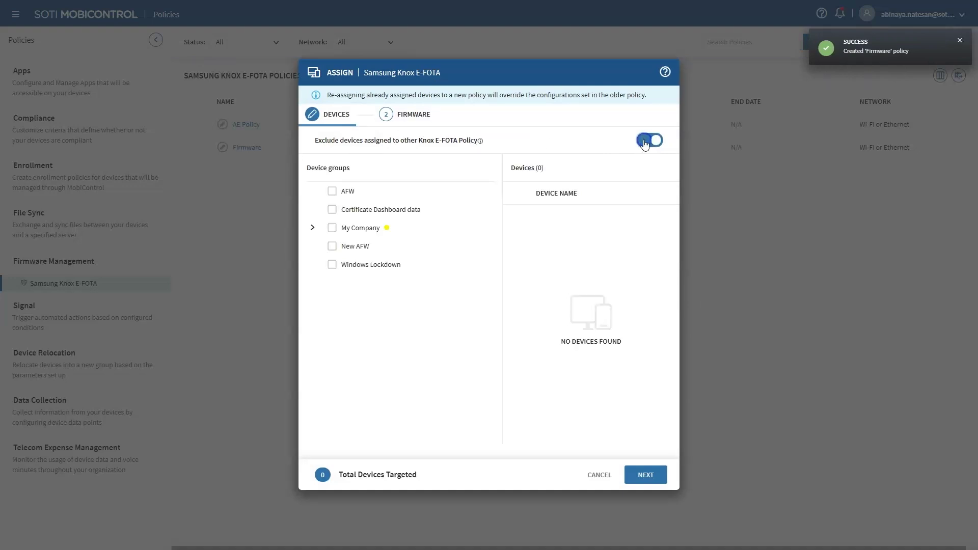
{"action": "left_click", "coordinate": [332, 228]}
{"action": "left_click", "coordinate": [646, 475]}
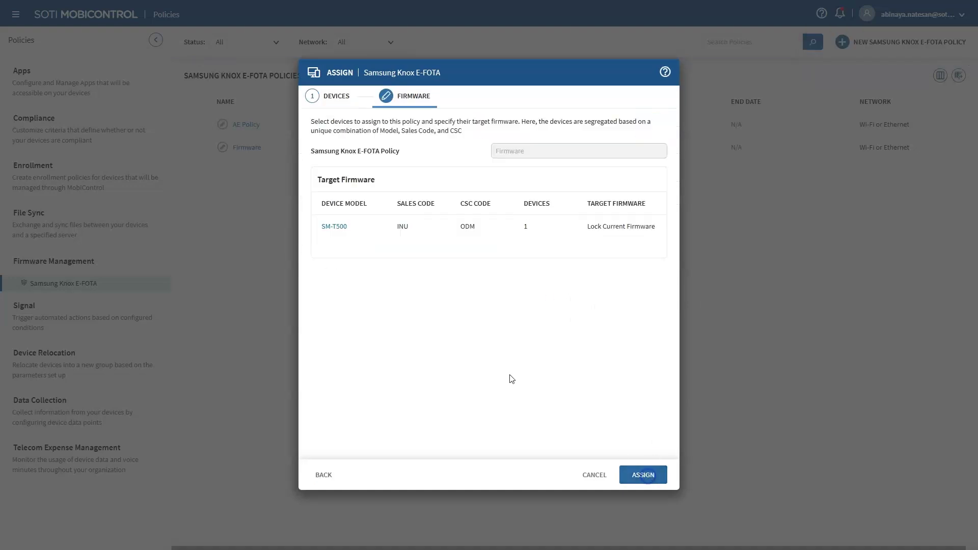
{"action": "left_click", "coordinate": [342, 234]}
{"action": "left_click", "coordinate": [577, 264]}
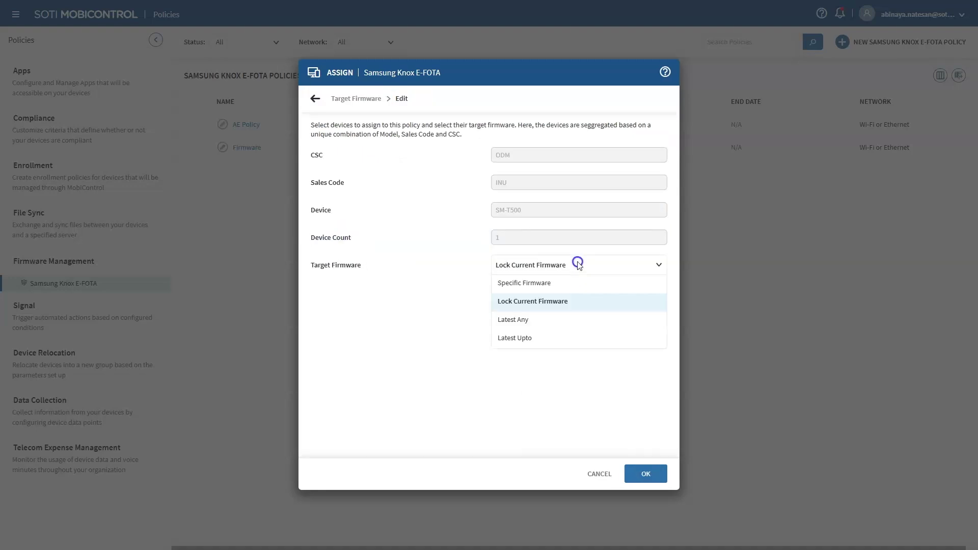
{"action": "left_click", "coordinate": [523, 286]}
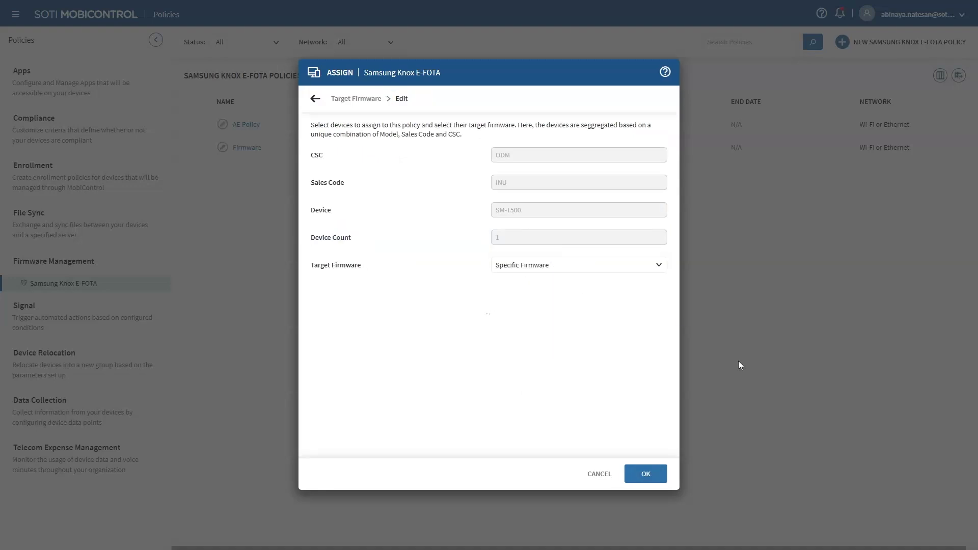
{"action": "left_click", "coordinate": [653, 474]}
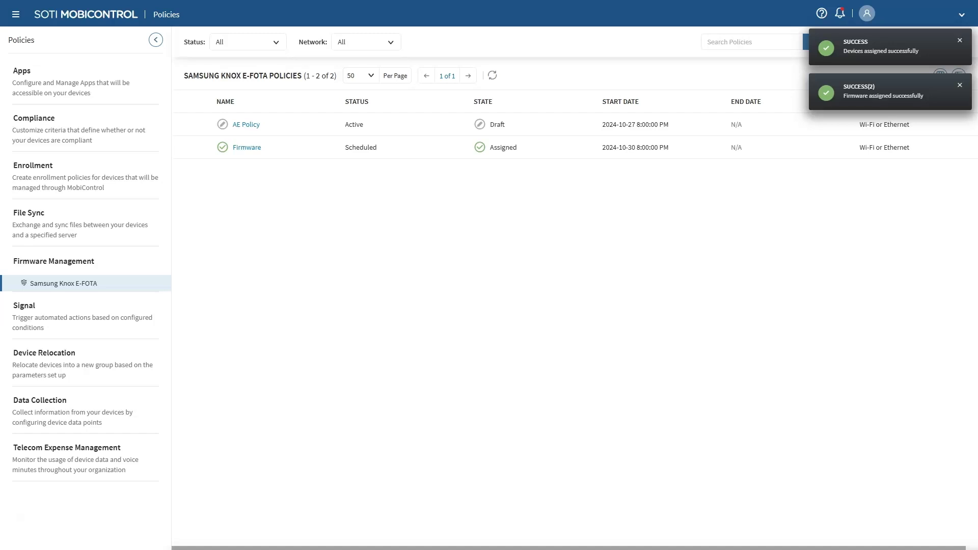
Open AndroidEnterprise 02841's details from Devices and scroll down to Firmware Upgrades.
{"action": "left_click", "coordinate": [20, 17]}
{"action": "left_click", "coordinate": [32, 99]}
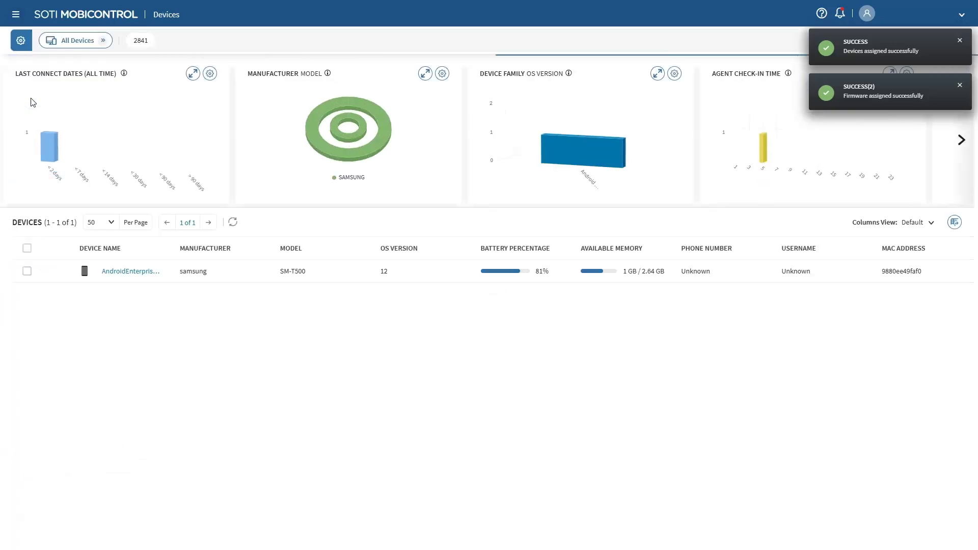
{"action": "left_click", "coordinate": [141, 273]}
{"action": "scroll", "coordinate": [598, 370], "scroll_direction": "down", "scroll_amount": 5}
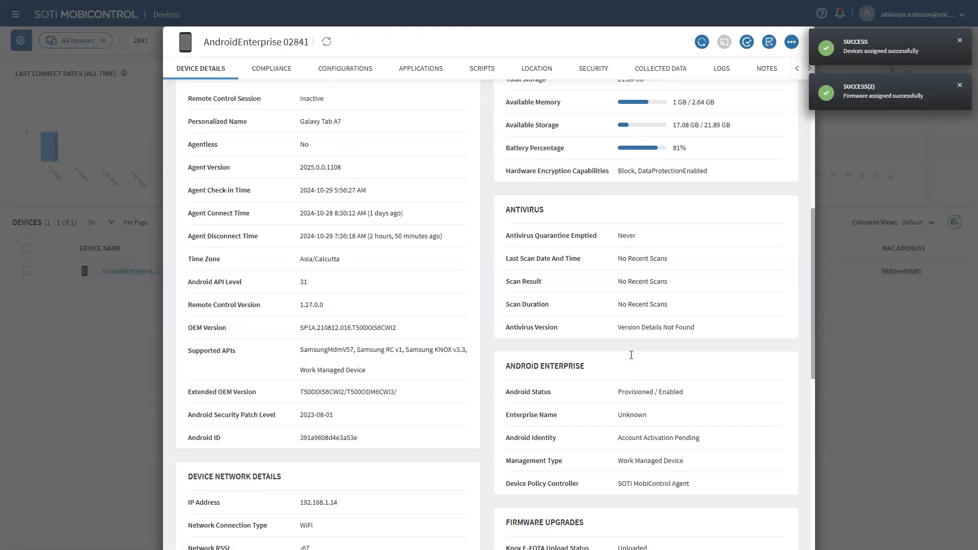
{"action": "scroll", "coordinate": [603, 305], "scroll_direction": "down", "scroll_amount": 5}
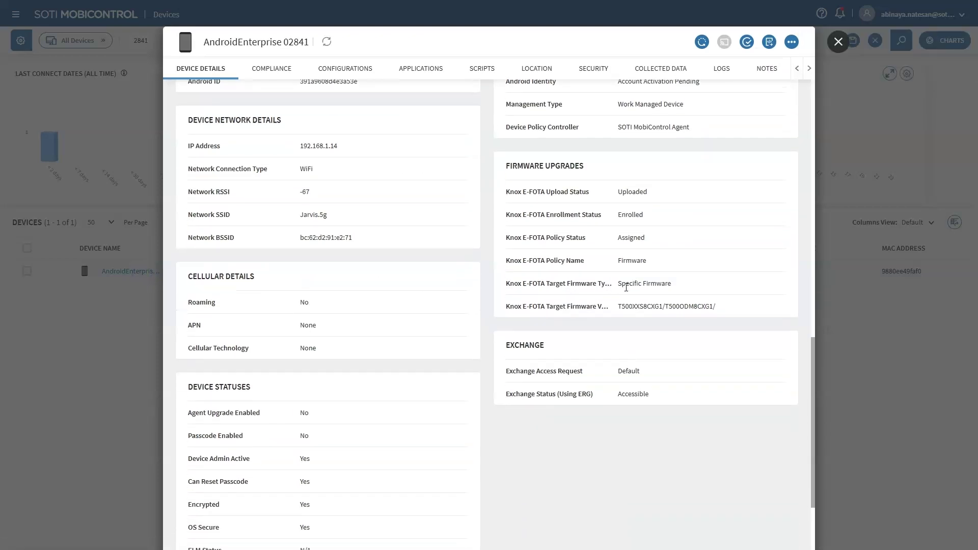